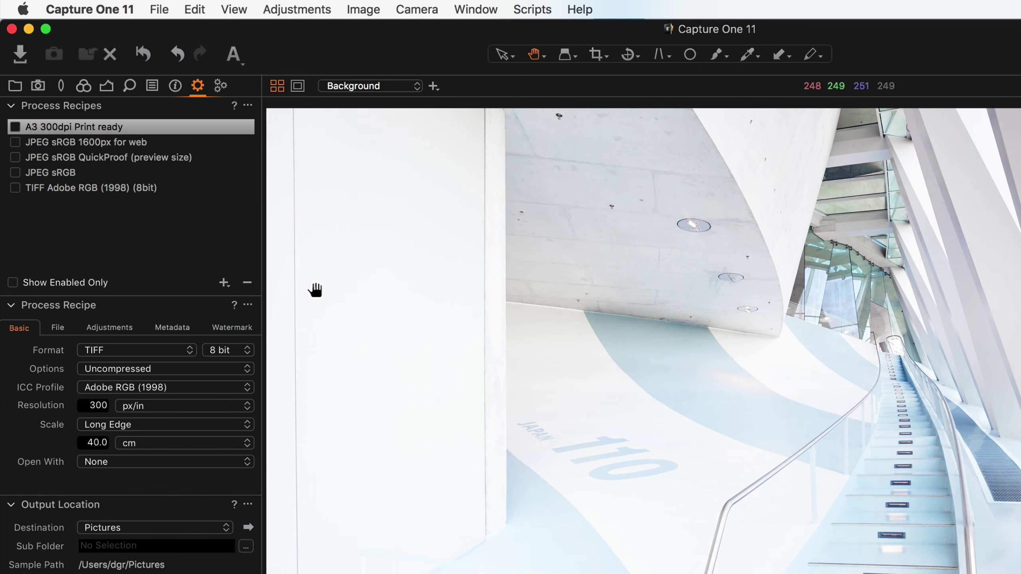
Create a new process recipe named L-Type Print A3.
{"action": "left_click", "coordinate": [227, 284]}
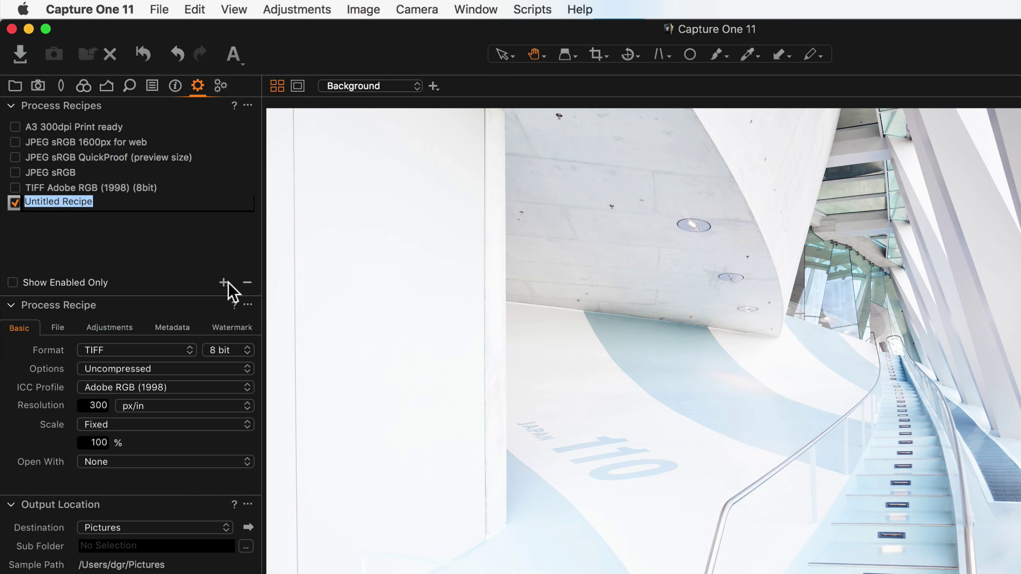
{"action": "type", "text": "L-T"}
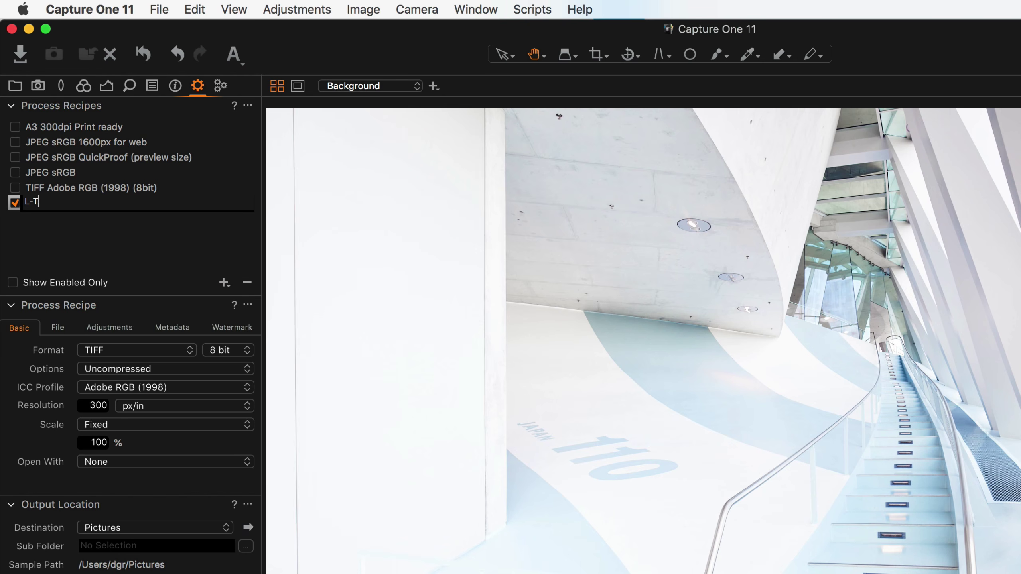
{"action": "type", "text": "ype Print A3"}
{"action": "key", "text": "Return"}
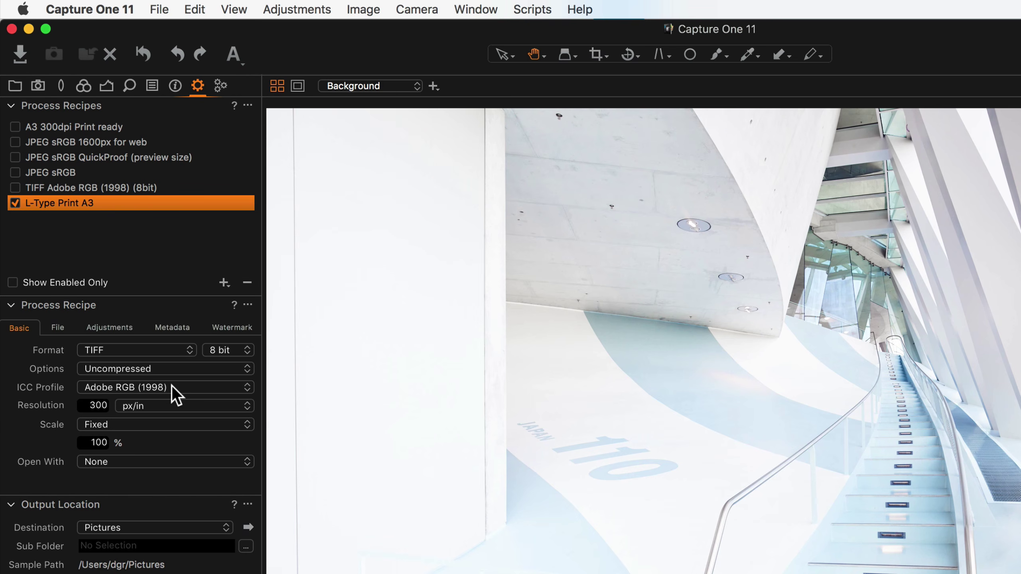
Set the recipe's resolution to 400 px/in and scale it by Dimensions to 369 x 246 mm.
{"action": "left_click", "coordinate": [85, 405]}
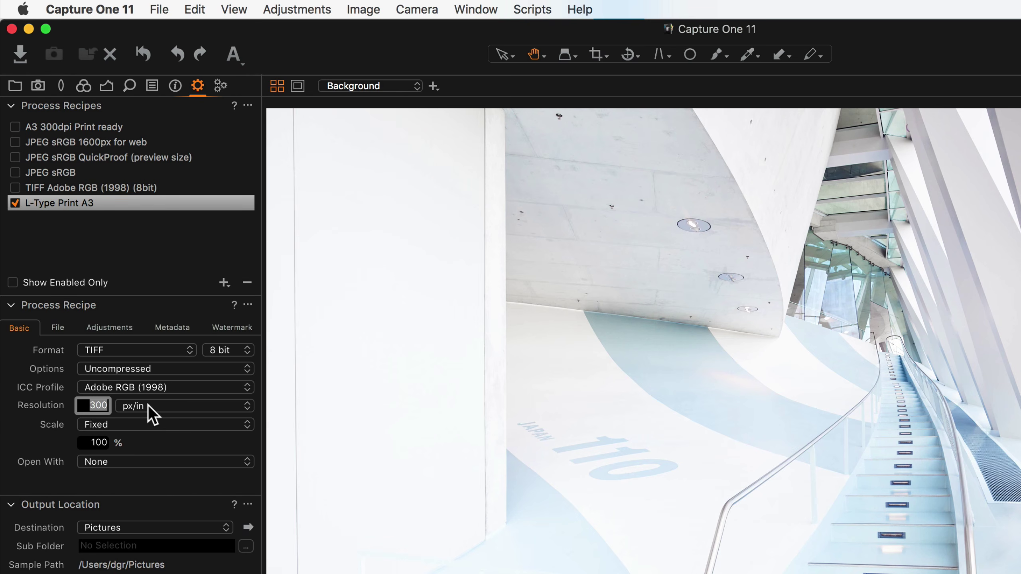
{"action": "type", "text": "400"}
{"action": "key", "text": "Tab"}
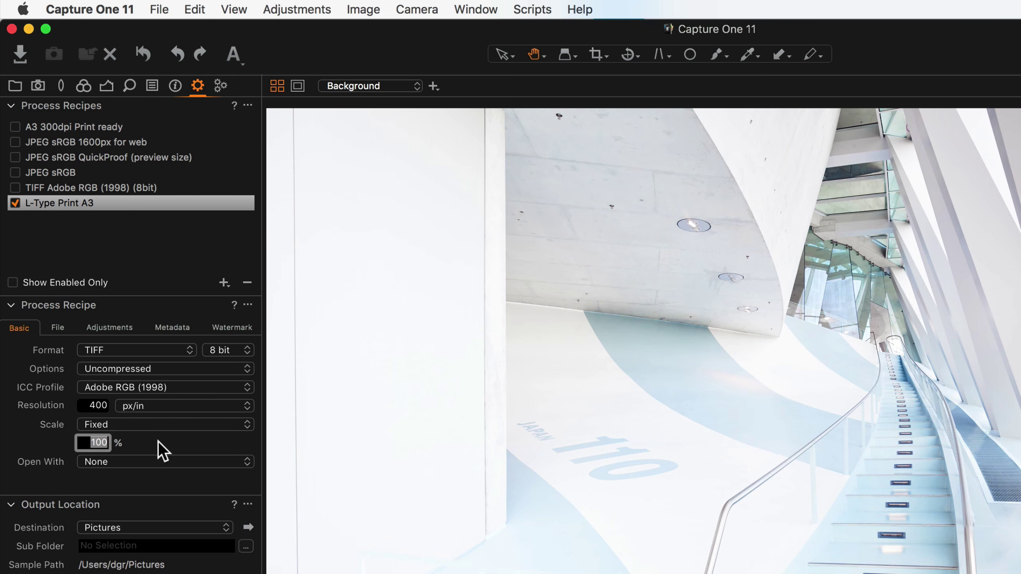
{"action": "left_click", "coordinate": [156, 425]}
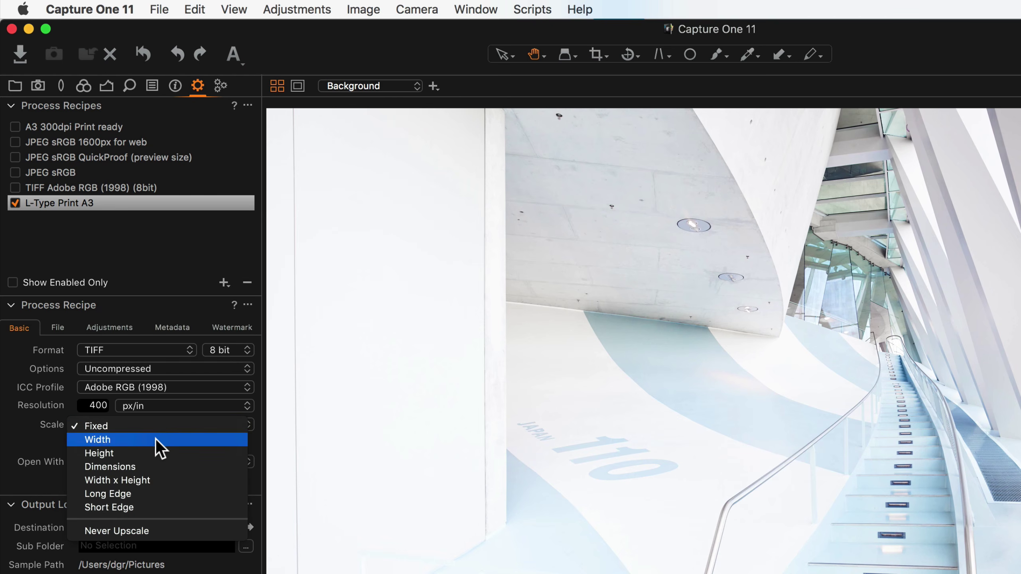
{"action": "left_click", "coordinate": [154, 467]}
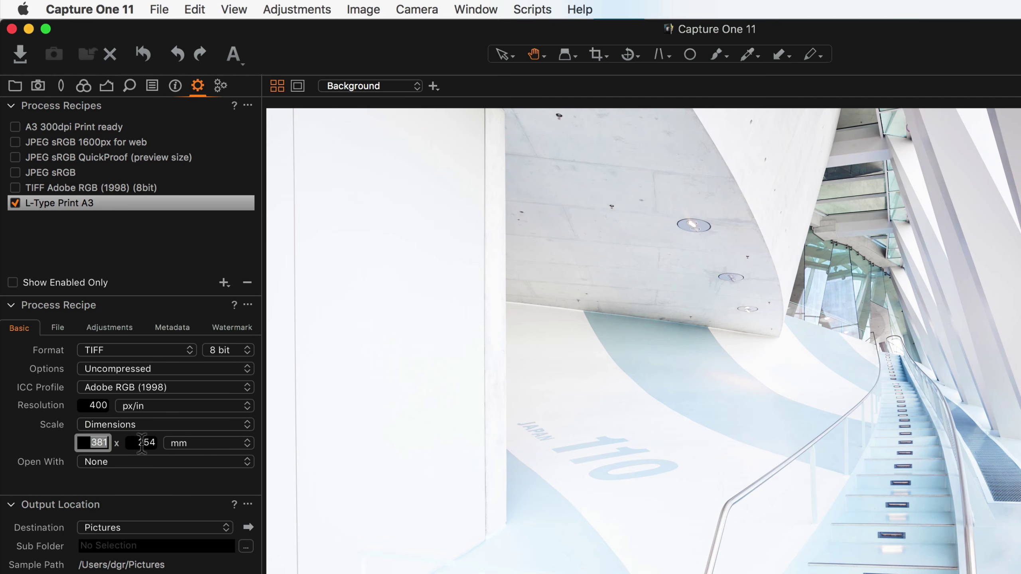
{"action": "type", "text": "369"}
{"action": "key", "text": "Tab"}
{"action": "type", "text": "246"}
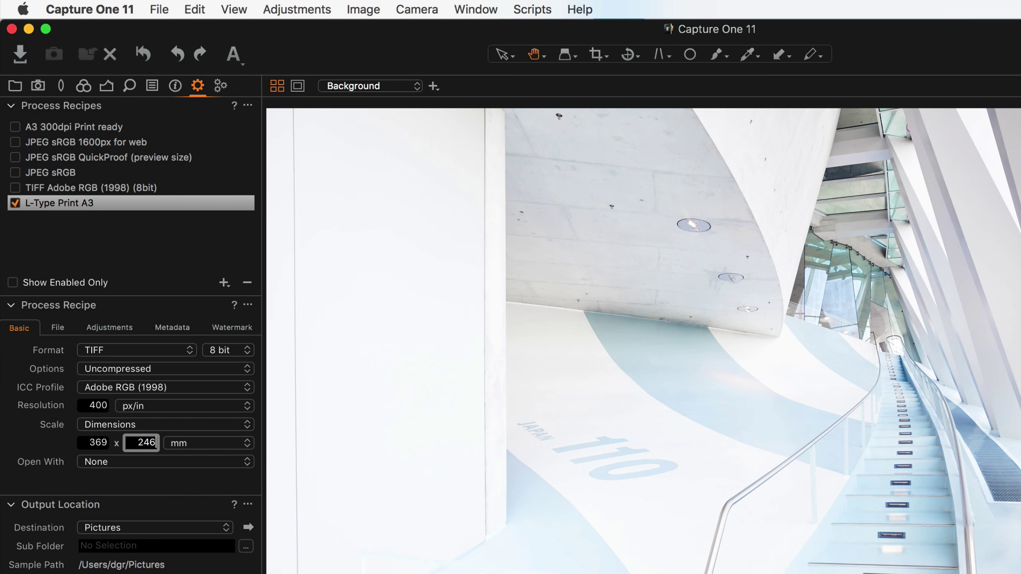
{"action": "key", "text": "Return"}
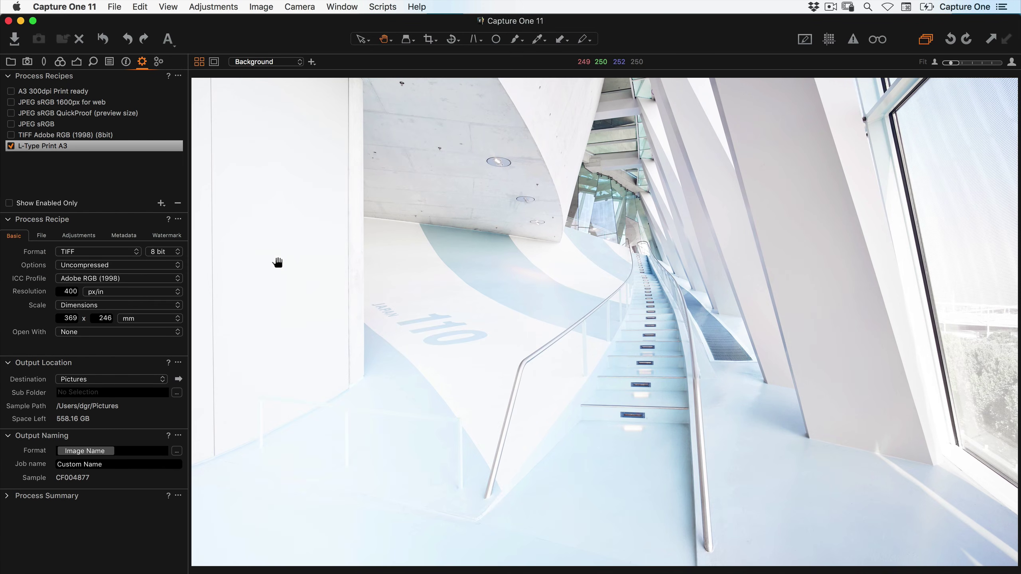
Crop the image with the Output aspect ratio, enlarging and positioning the frame from the white wall across to the window.
{"action": "left_click", "coordinate": [429, 39]}
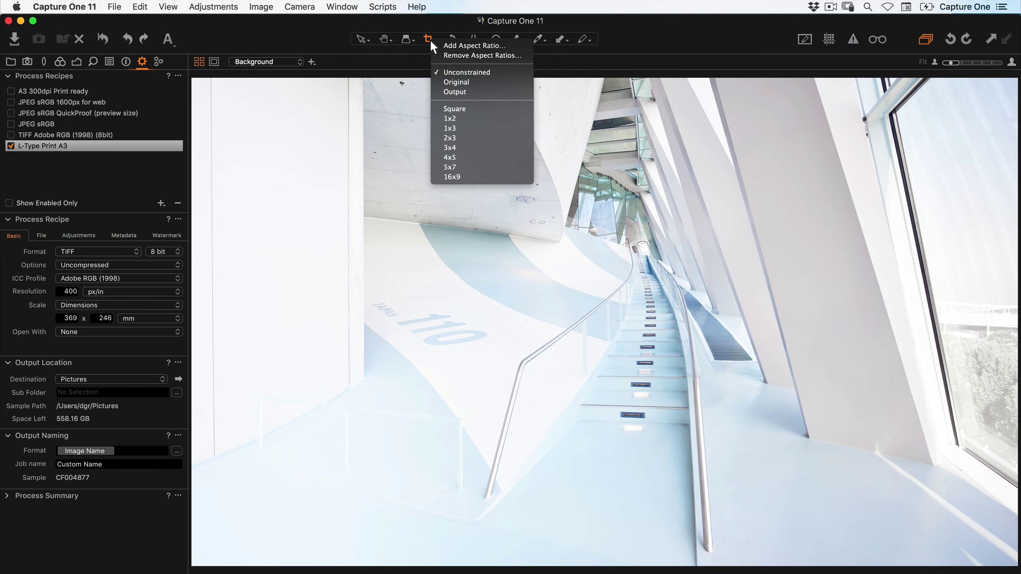
{"action": "left_click", "coordinate": [435, 92]}
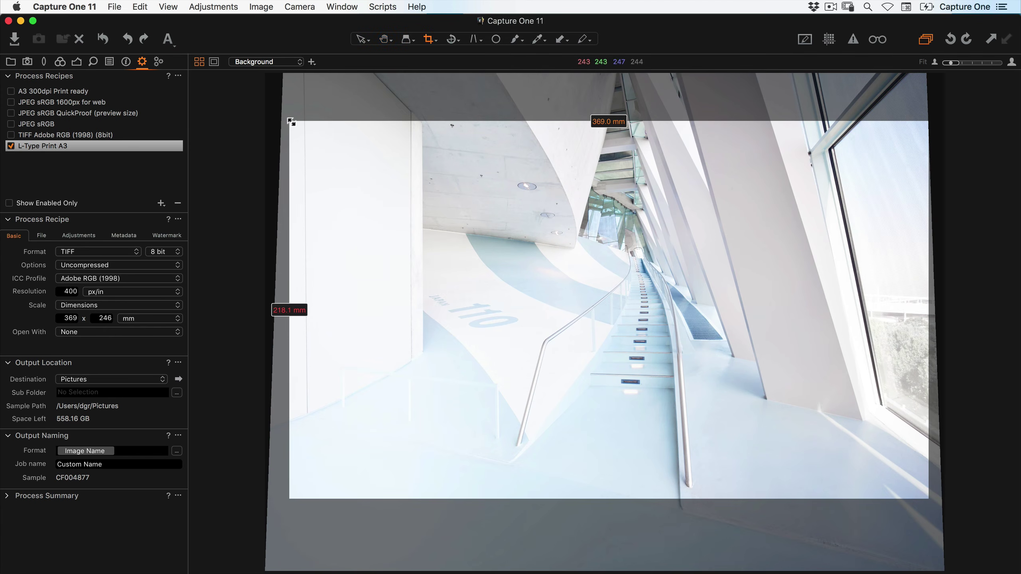
{"action": "left_click_drag", "start_coordinate": [293, 121], "coordinate": [239, 75]}
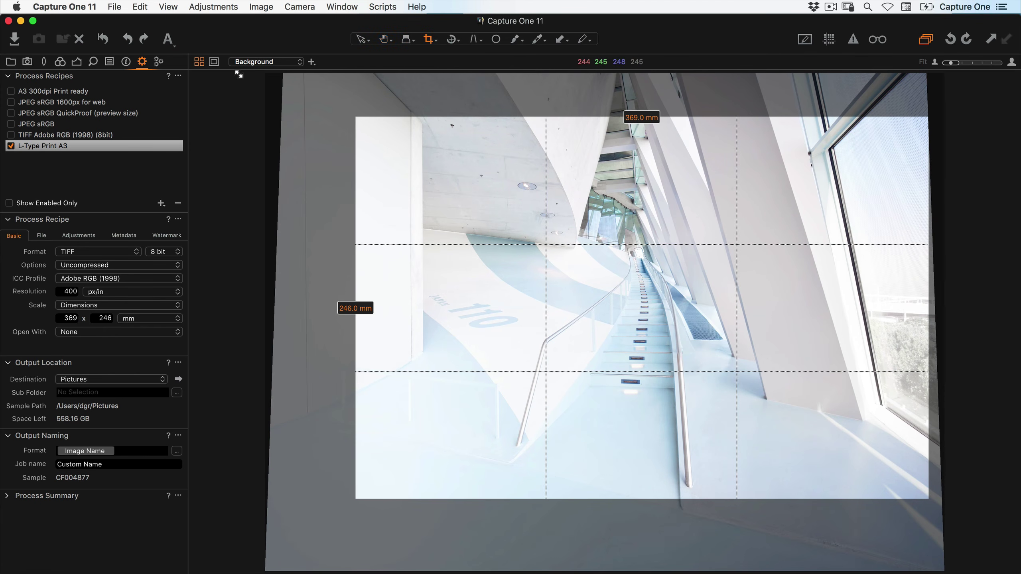
{"action": "left_click_drag", "start_coordinate": [539, 219], "coordinate": [482, 216]}
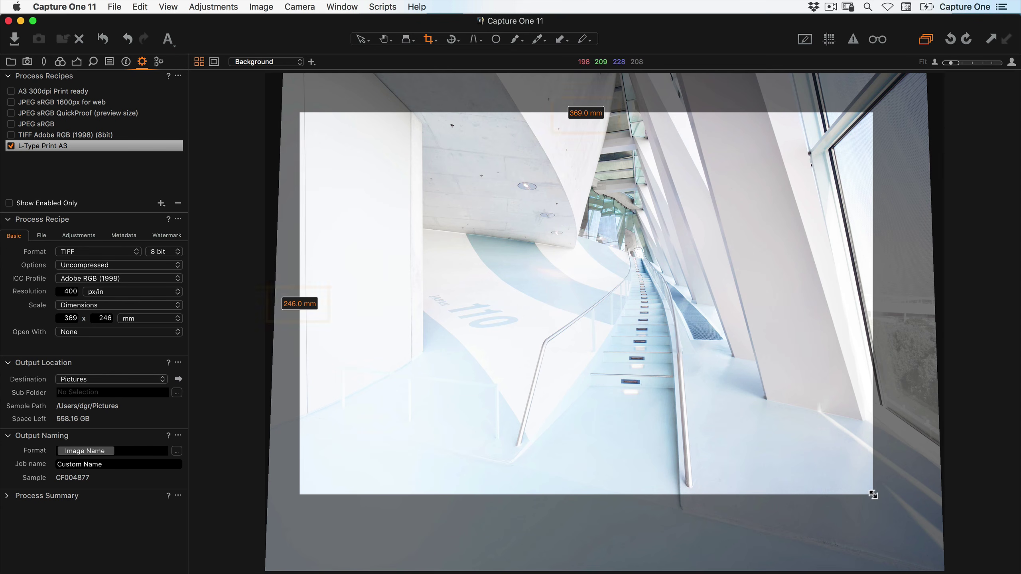
{"action": "left_click_drag", "start_coordinate": [873, 498], "coordinate": [930, 535]}
{"action": "left_click_drag", "start_coordinate": [745, 384], "coordinate": [737, 391]}
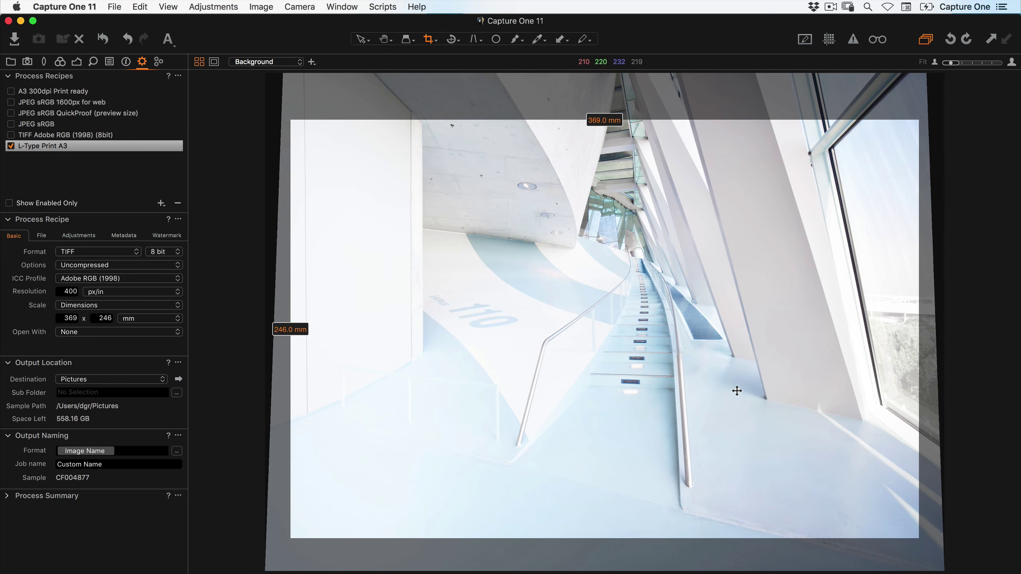
{"action": "key", "text": "h"}
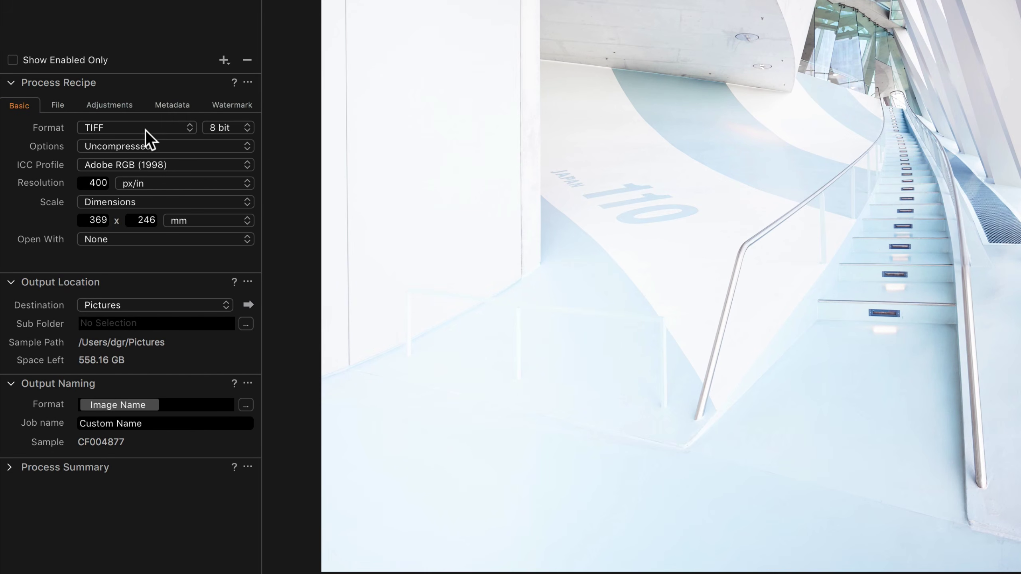
Set the recipe to Output Sharpening for Print with a viewing distance of 40 cm.
{"action": "left_click", "coordinate": [117, 104]}
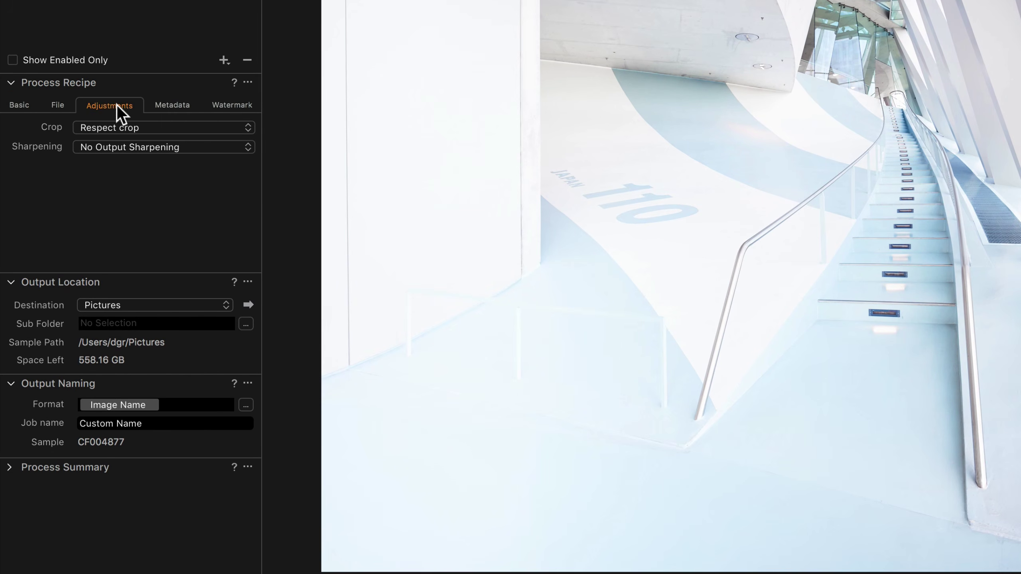
{"action": "left_click", "coordinate": [122, 149]}
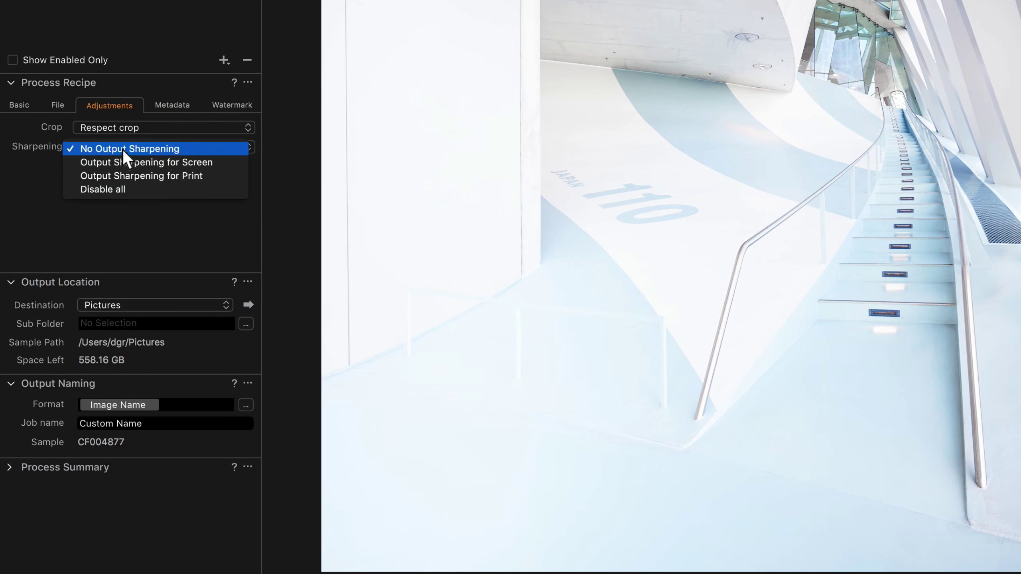
{"action": "left_click", "coordinate": [136, 173]}
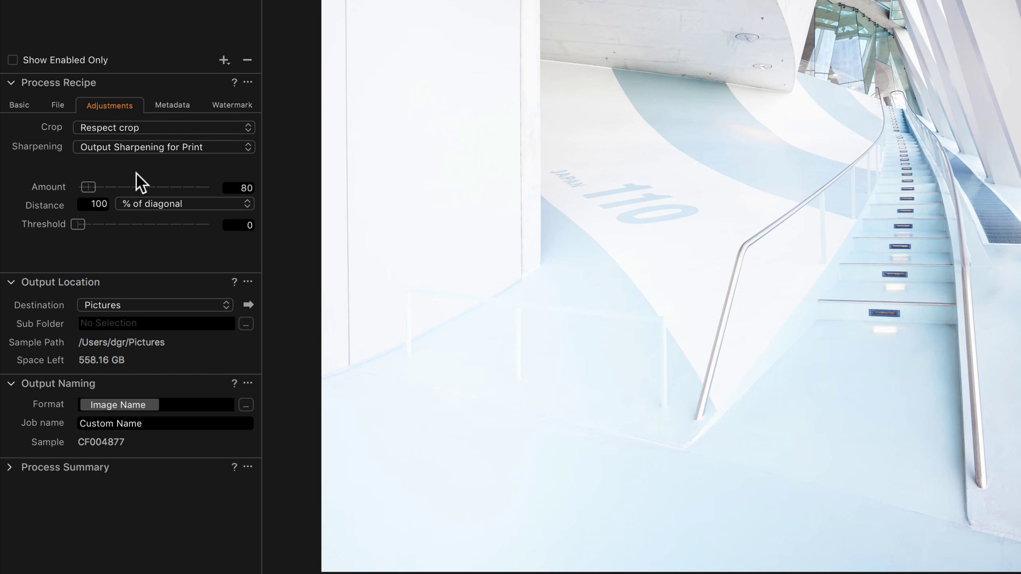
{"action": "left_click", "coordinate": [147, 207]}
{"action": "left_click", "coordinate": [142, 231]}
{"action": "key", "text": "Tab"}
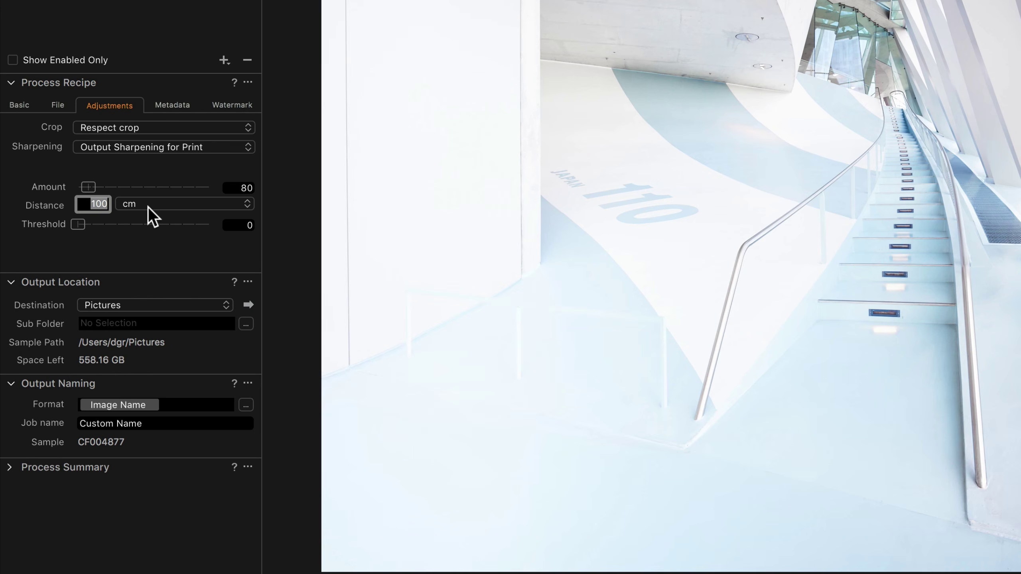
{"action": "type", "text": "40"}
{"action": "key", "text": "Tab"}
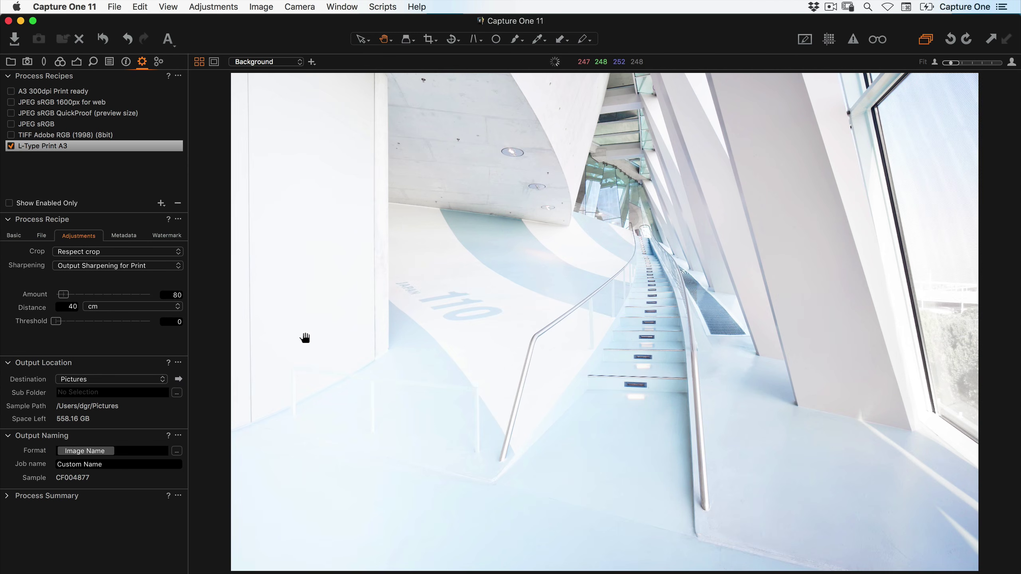
Inspect the print sharpening on the staircase at 100% with Recipe Proofing, turn proofing off and return to the full image.
{"action": "key", "text": "super+alt+0"}
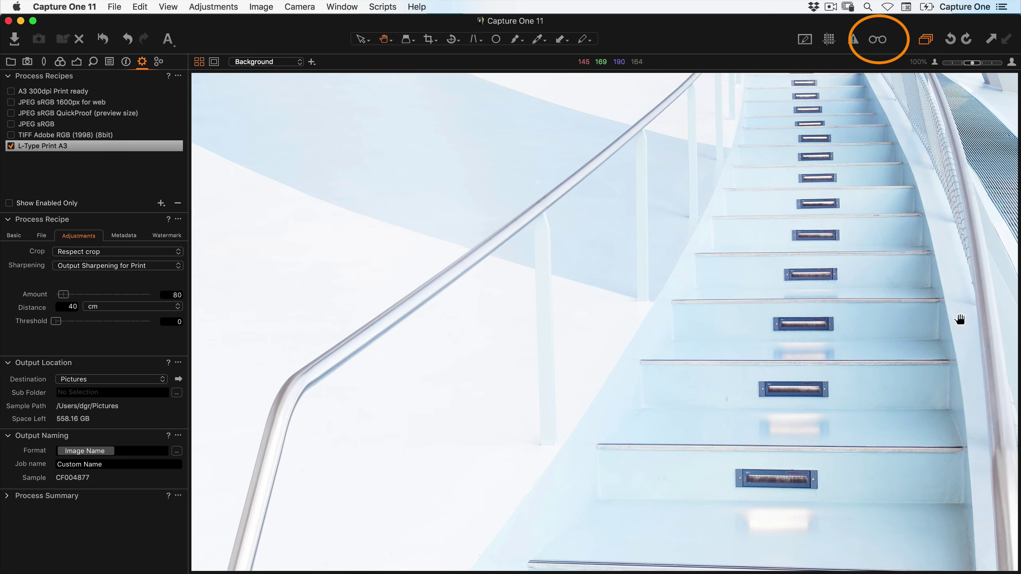
{"action": "left_click", "coordinate": [879, 40]}
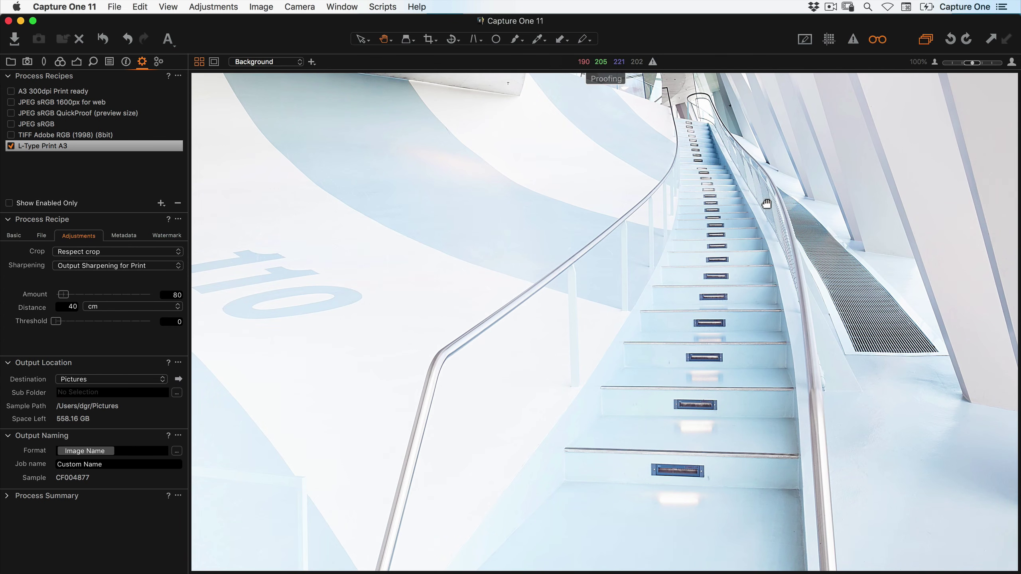
{"action": "left_click_drag", "start_coordinate": [766, 204], "coordinate": [634, 319]}
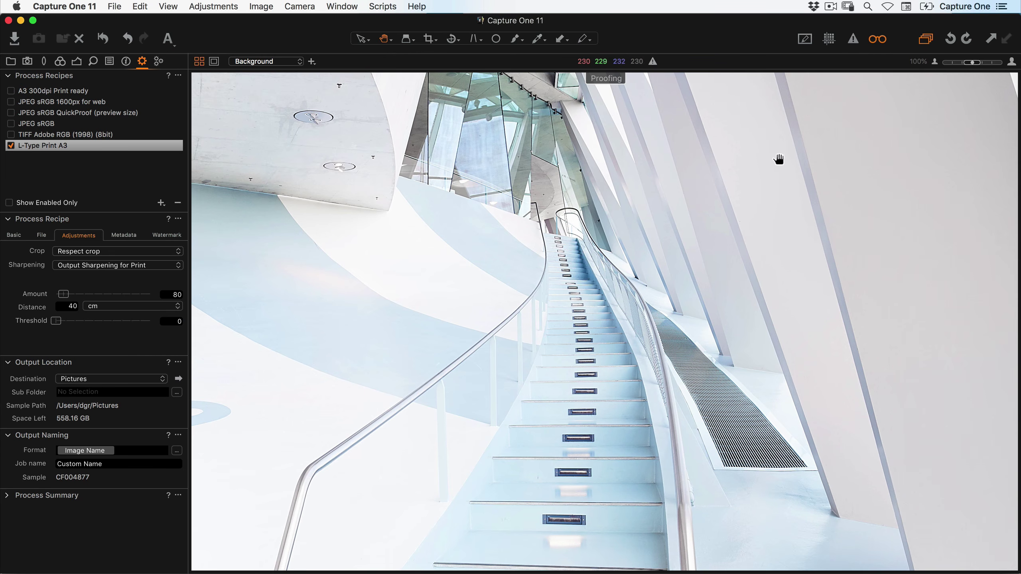
{"action": "left_click", "coordinate": [873, 40]}
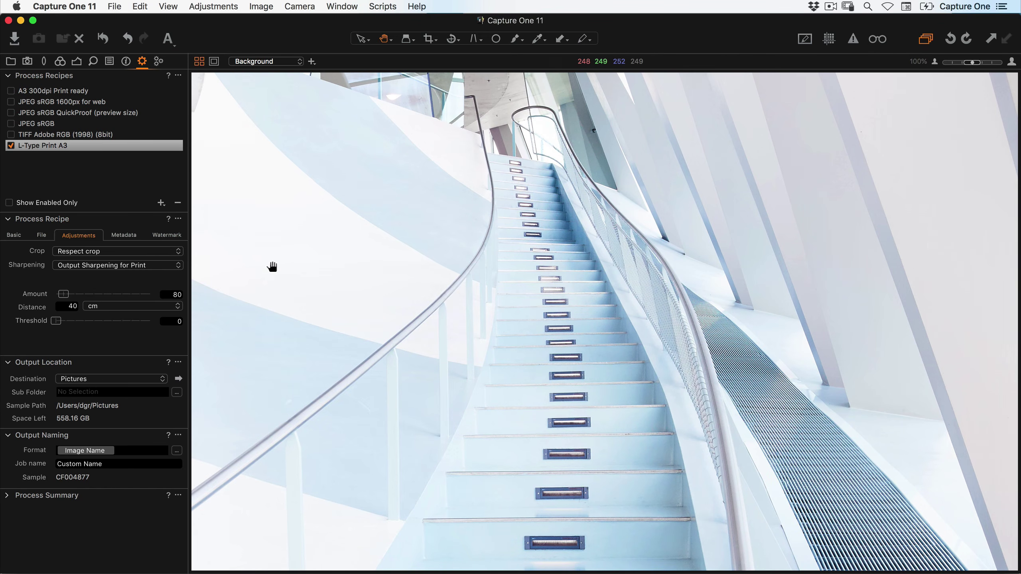
{"action": "key", "text": "super+0"}
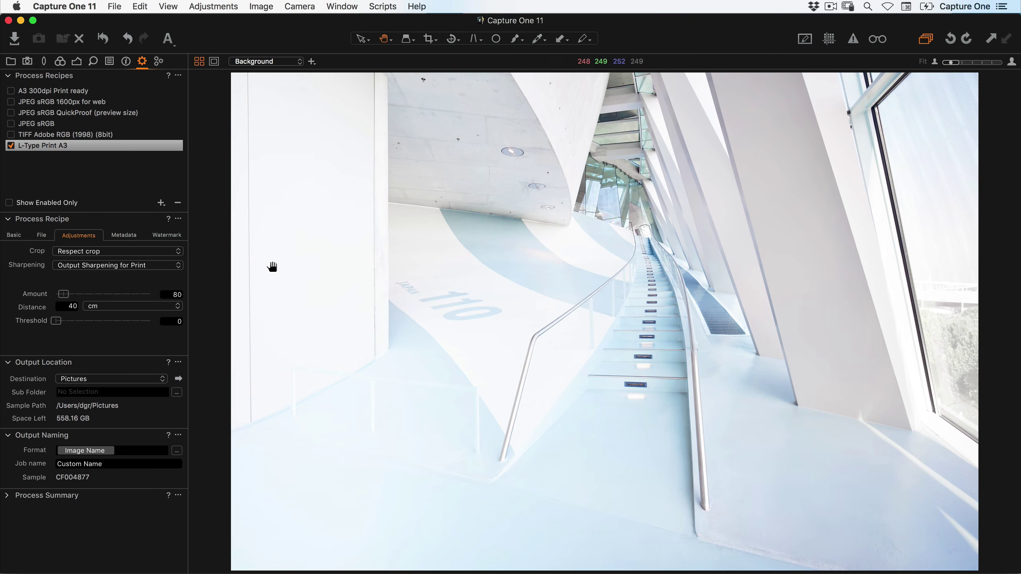
Set the recipe's root folder to Dropbox.
{"action": "left_click", "coordinate": [42, 236]}
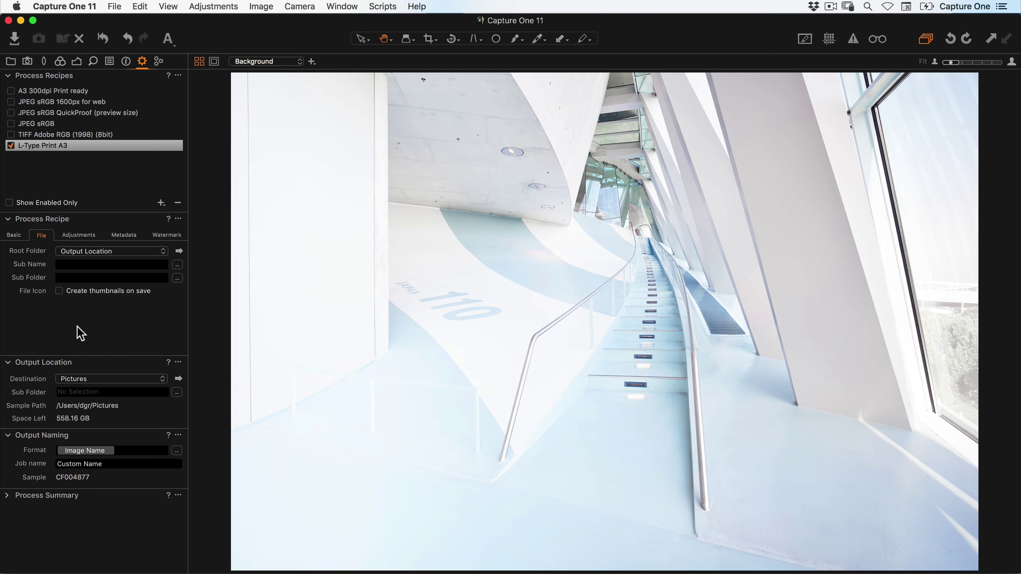
{"action": "left_click", "coordinate": [139, 251]}
{"action": "left_click", "coordinate": [136, 278]}
{"action": "left_click", "coordinate": [389, 114]}
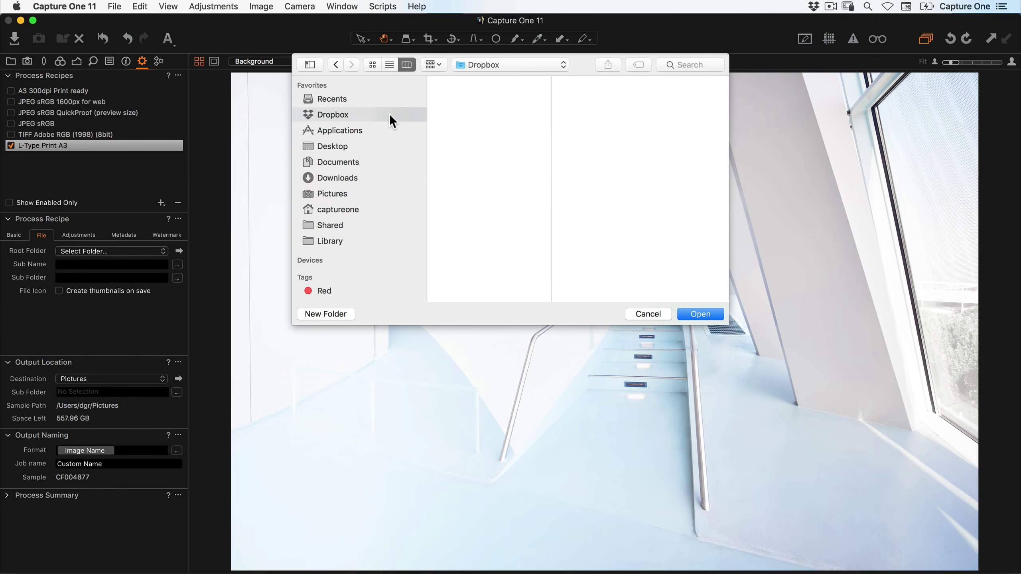
{"action": "left_click", "coordinate": [693, 315]}
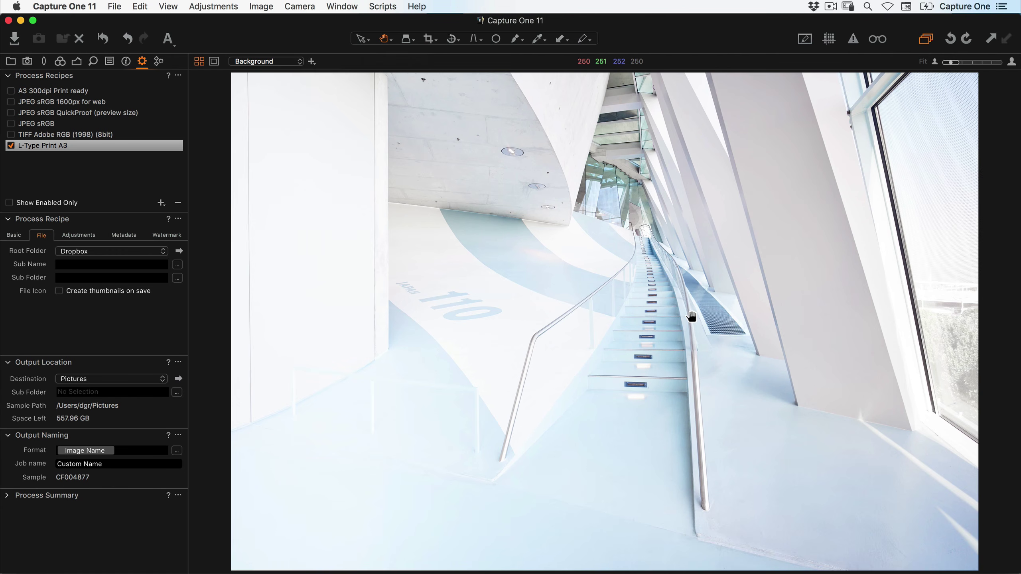
Show the process summary and process the image with the L-Type Print A3 recipe.
{"action": "left_click", "coordinate": [7, 495]}
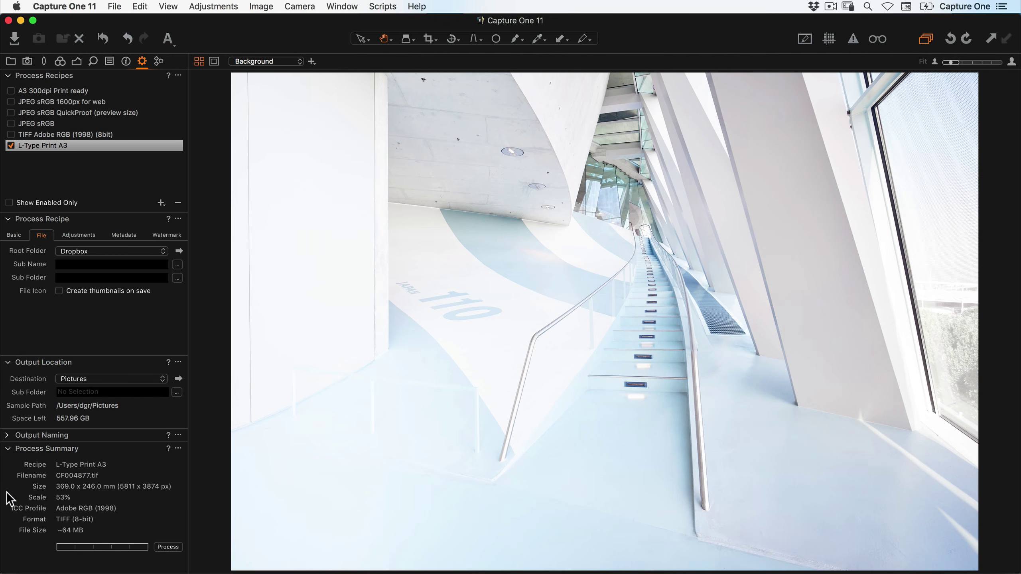
{"action": "left_click", "coordinate": [168, 548]}
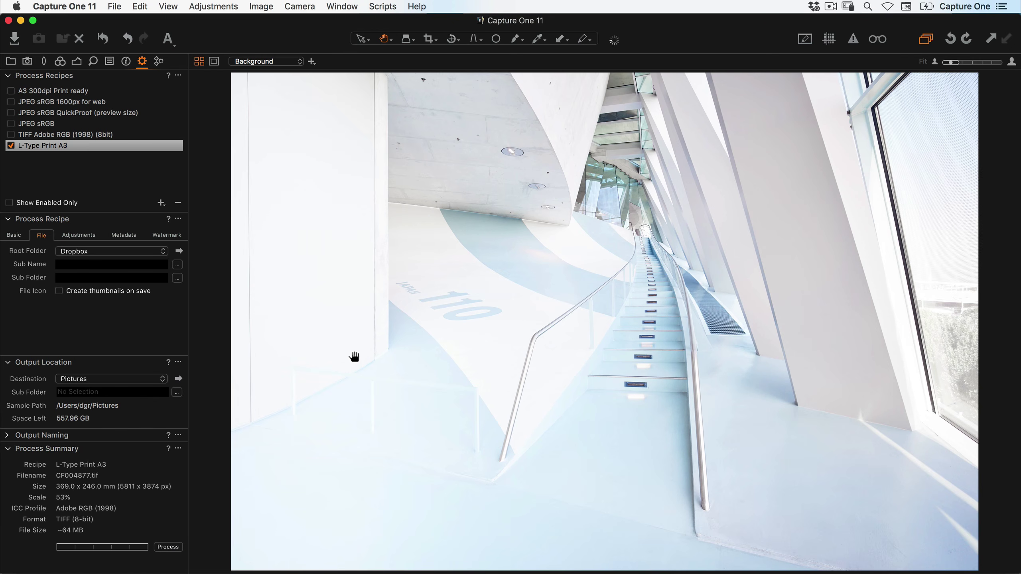